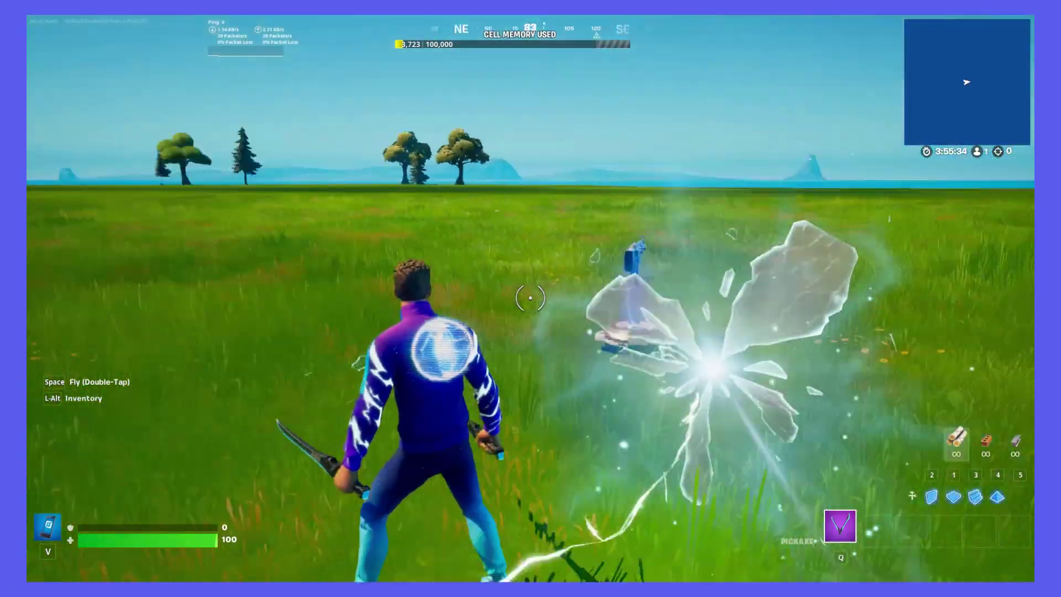
Walk through the teleporter rifts and look around at their destinations on the field.
key("w")
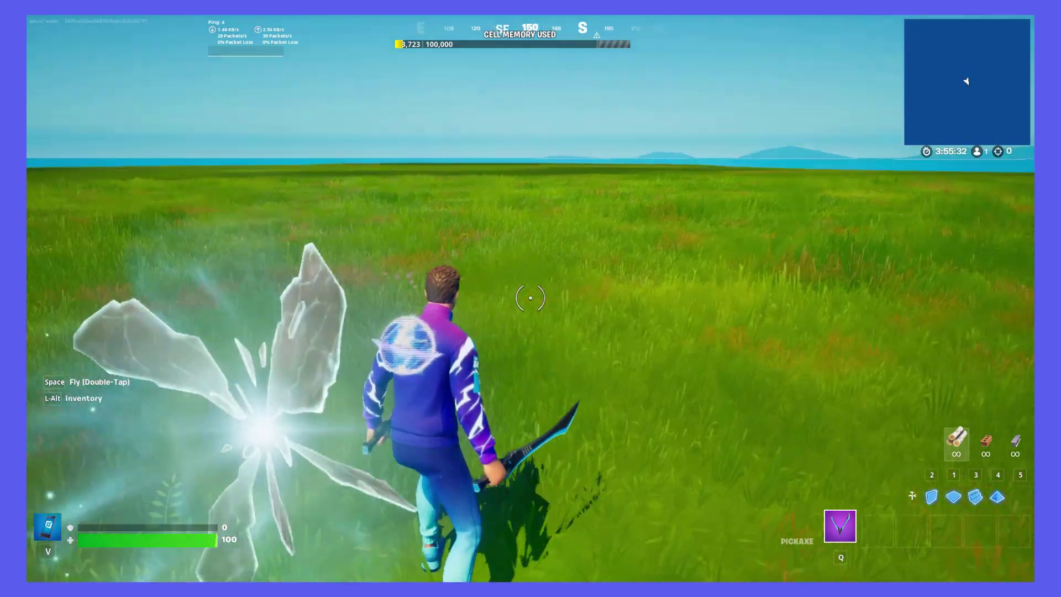
key("s")
key("w")
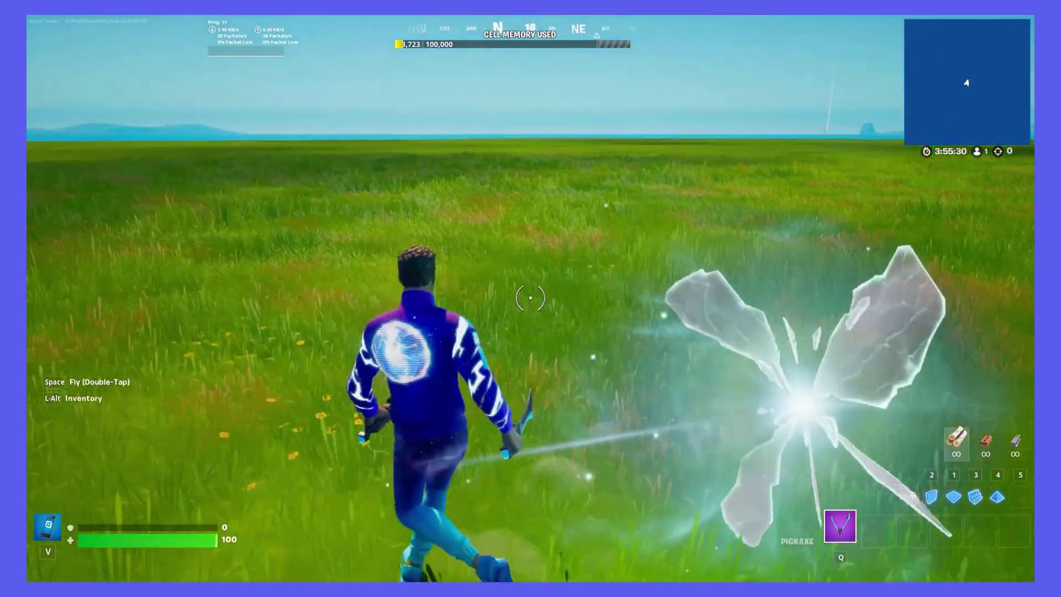
key("w")
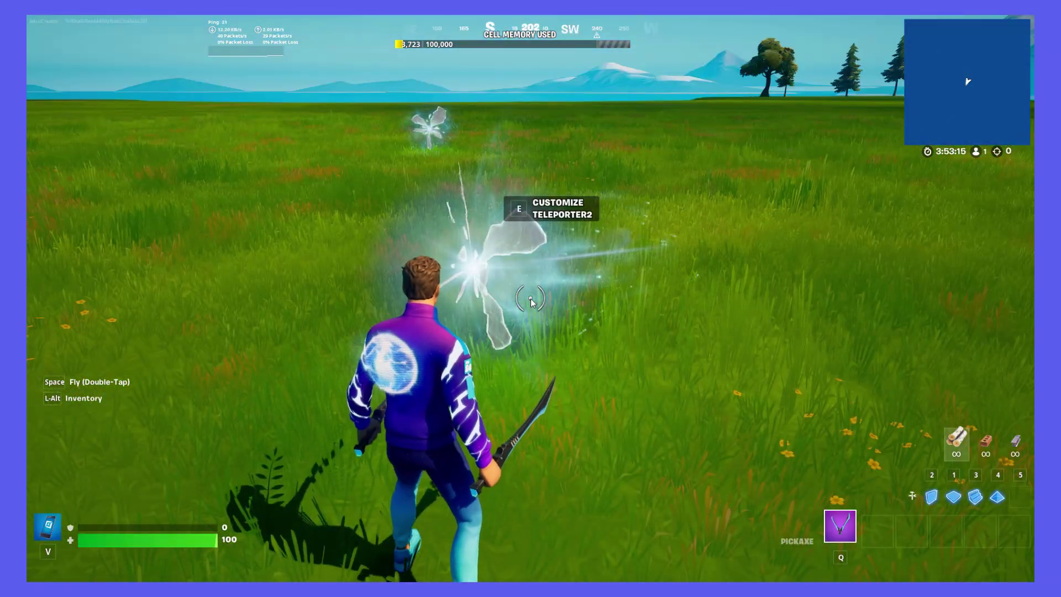
Delete the device event bound to Teleporter2's On Enter, save, and check its event list.
key("e")
left_click(210, 233)
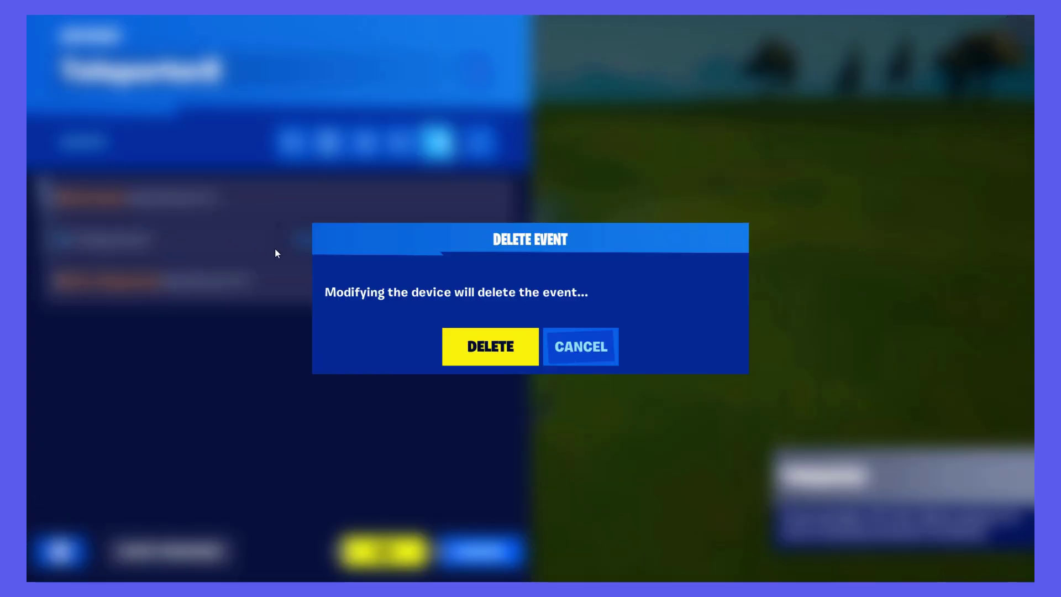
left_click(485, 343)
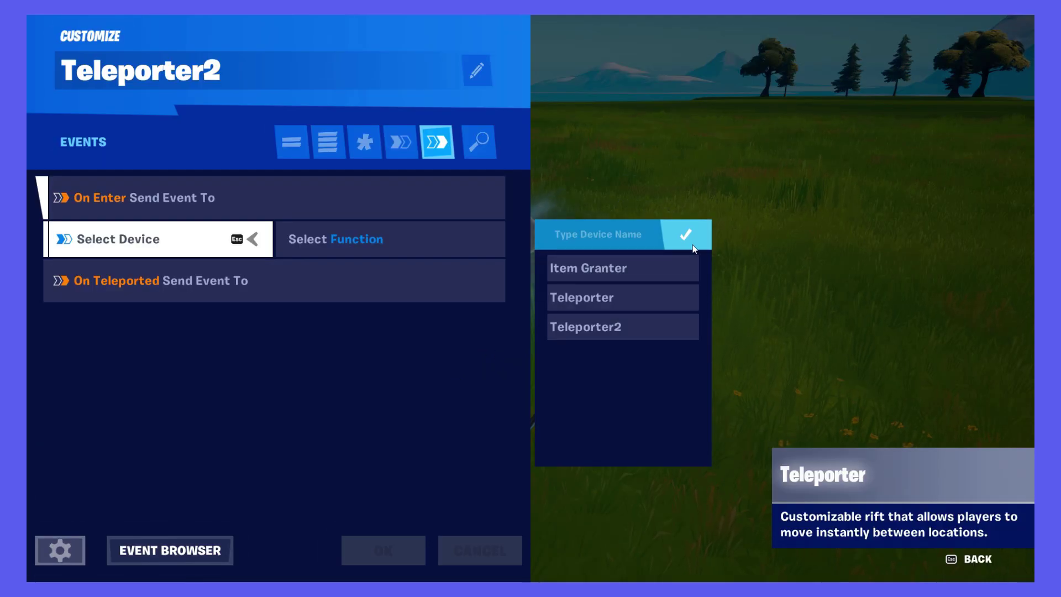
key("Escape")
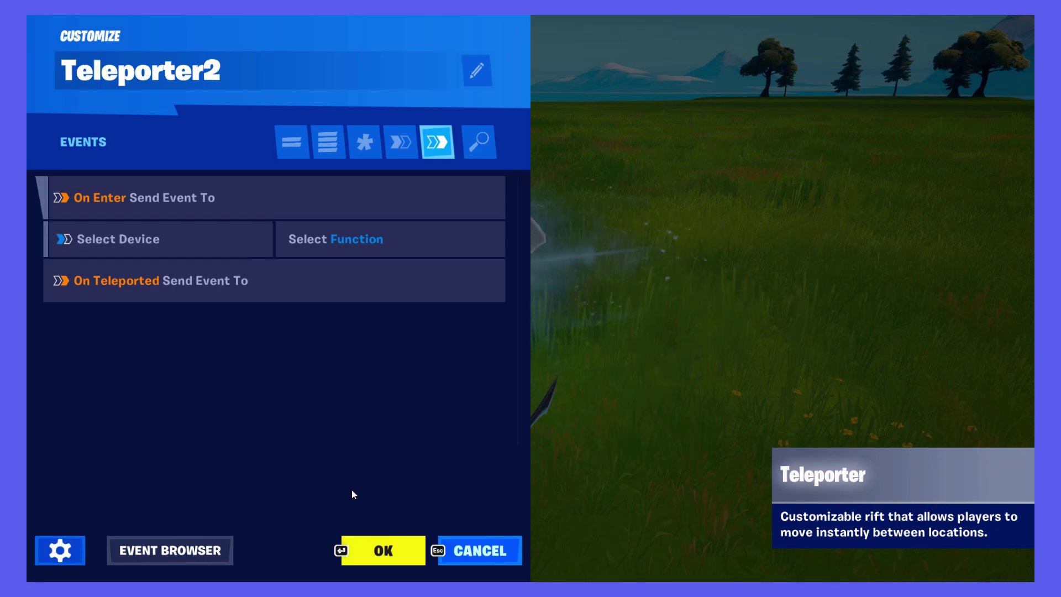
left_click(385, 551)
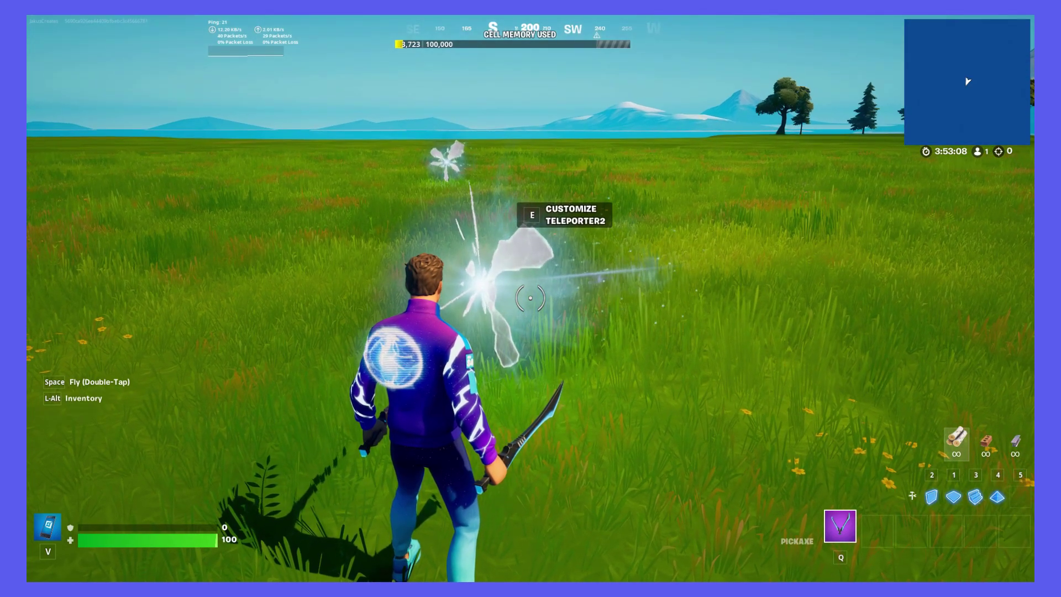
key("e")
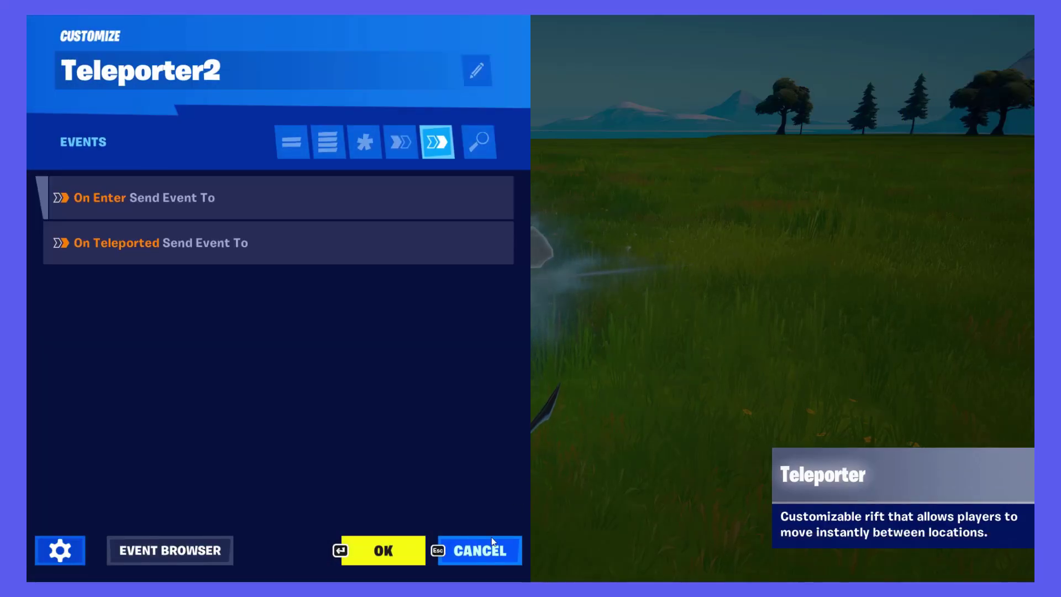
left_click(478, 549)
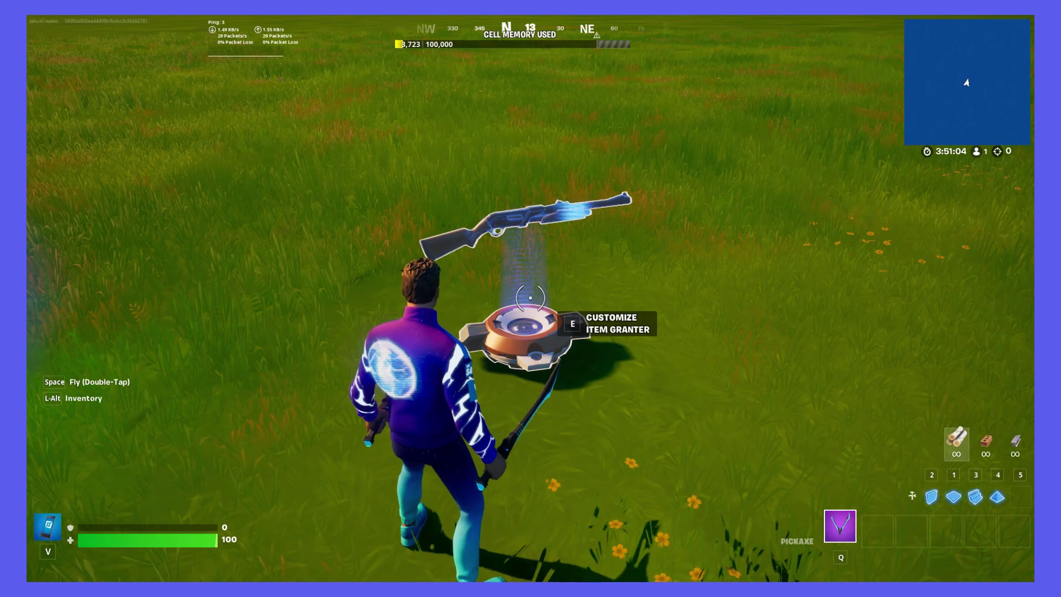
Bind the Item Granter's Grant Item function to the Teleporter's On Enter event and save.
key("e")
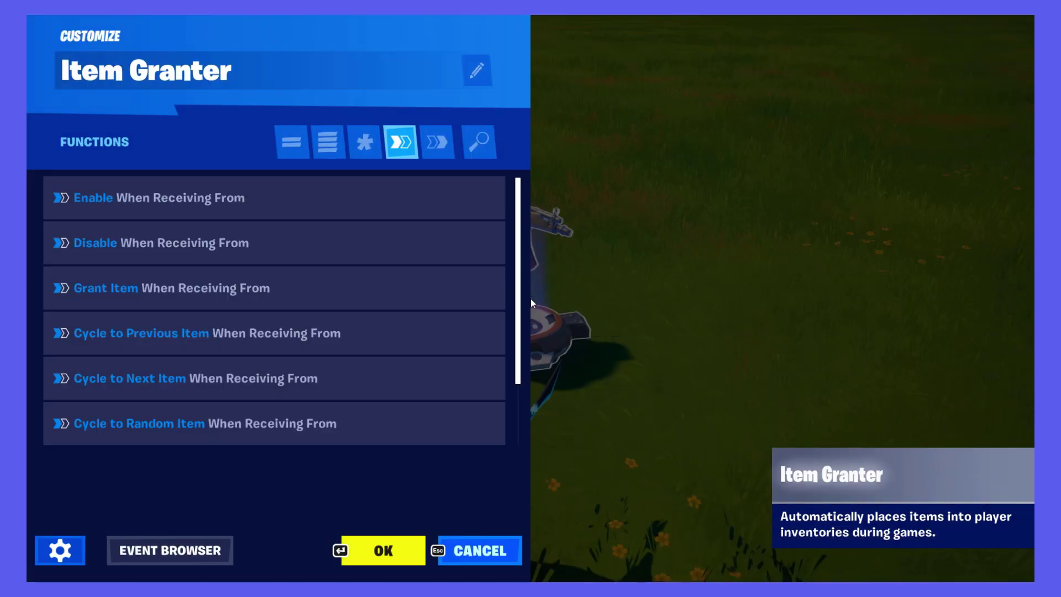
left_click(478, 292)
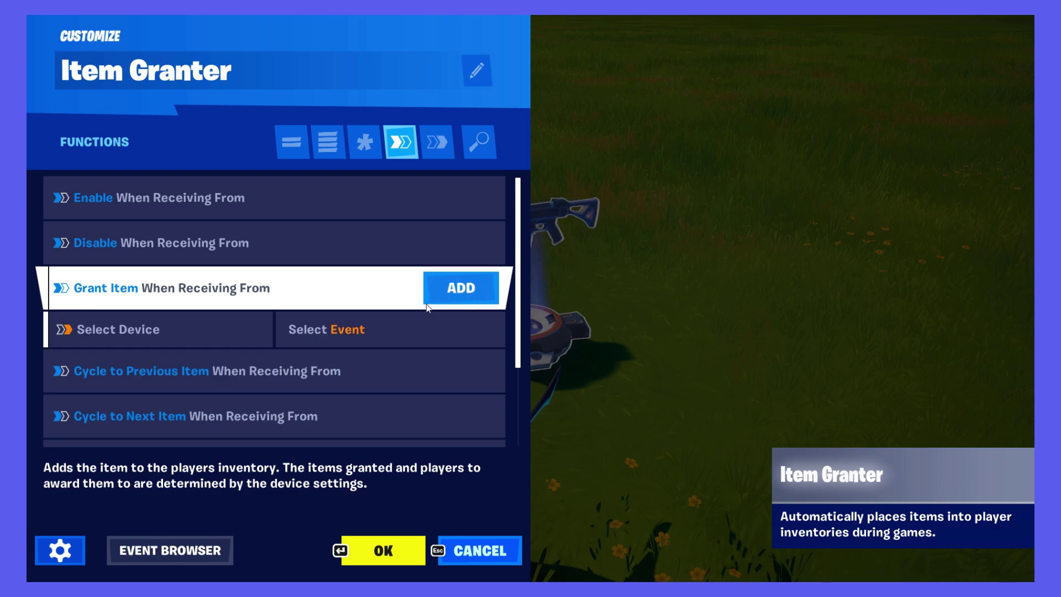
left_click(207, 343)
left_click(581, 387)
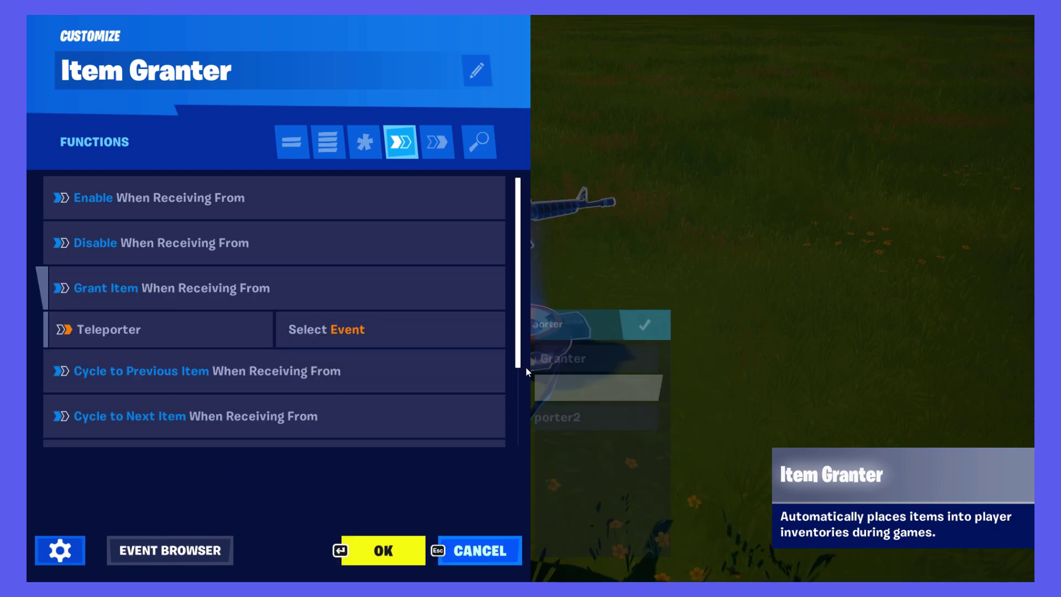
left_click(457, 331)
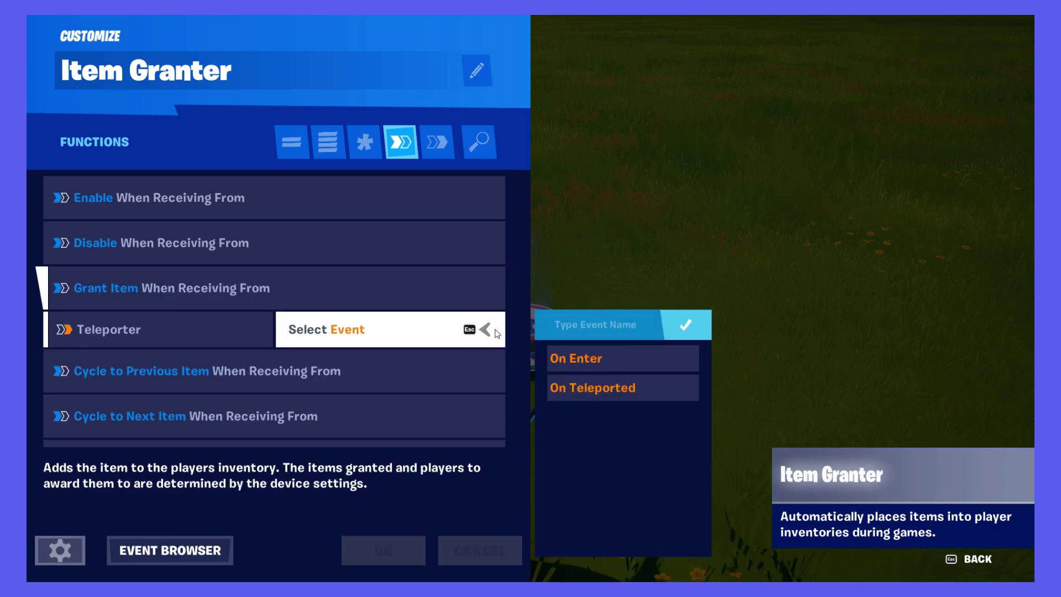
left_click(575, 356)
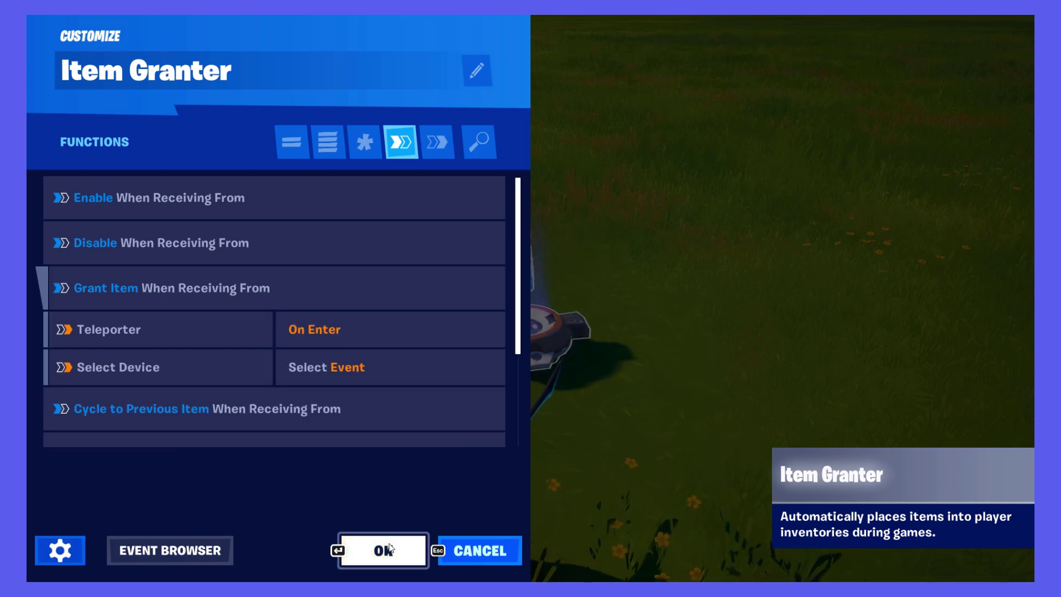
left_click(389, 548)
Bind the Item Granter's Grant Item function to Teleporter2's On Teleported event and save.
key("e")
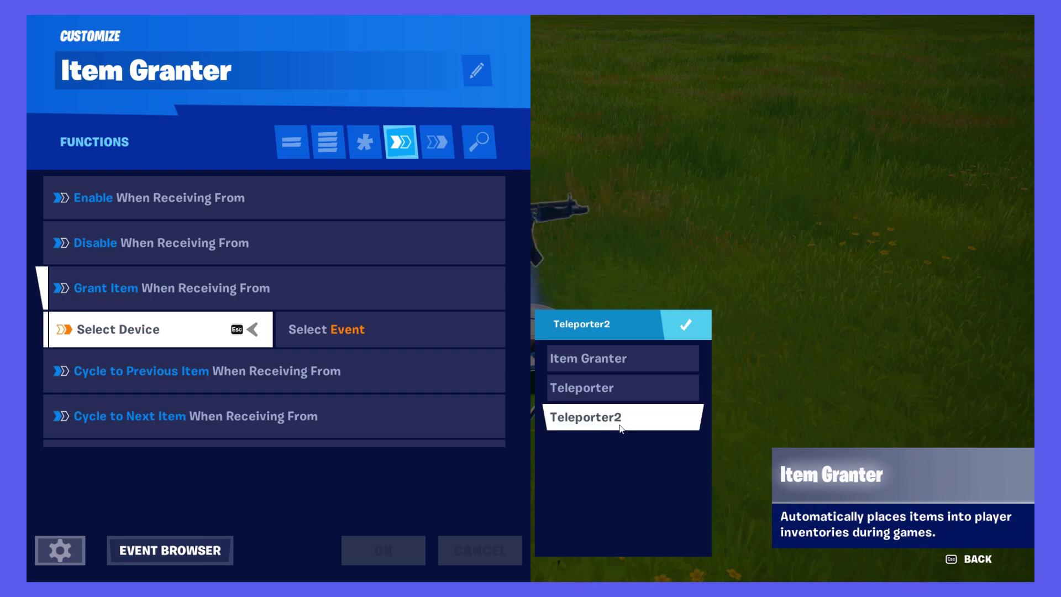
left_click(620, 428)
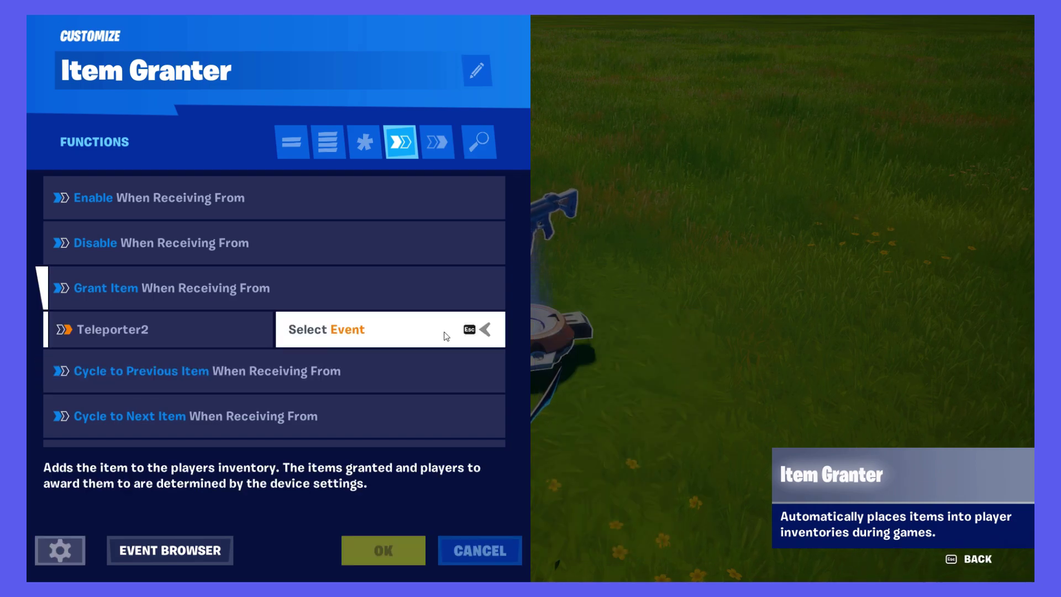
left_click(447, 337)
left_click(590, 388)
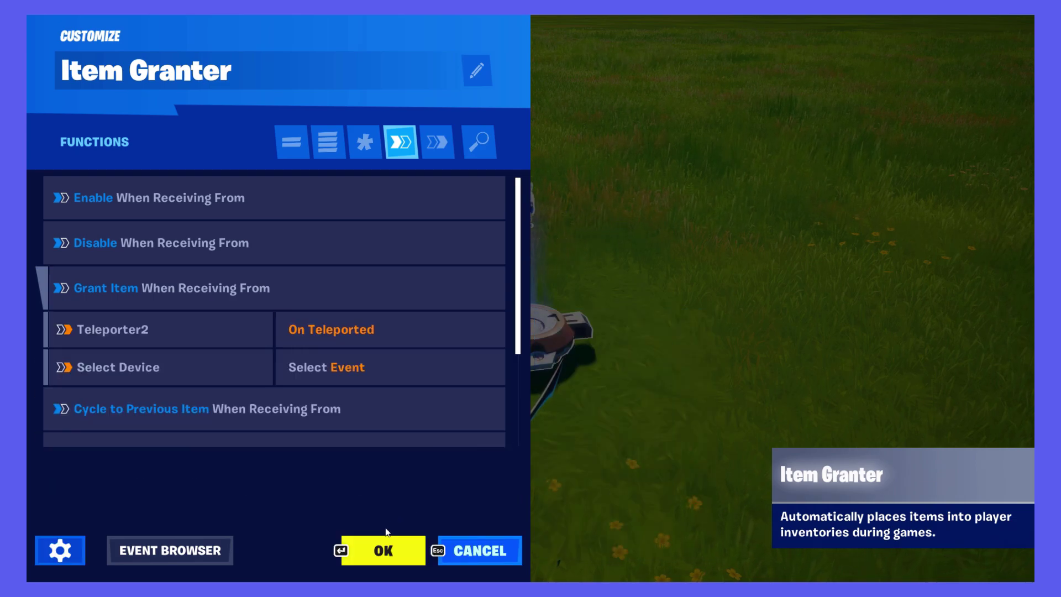
left_click(381, 549)
Set the Item Granter's On-Grant Action to Keep All and Grant to All Items.
key("e")
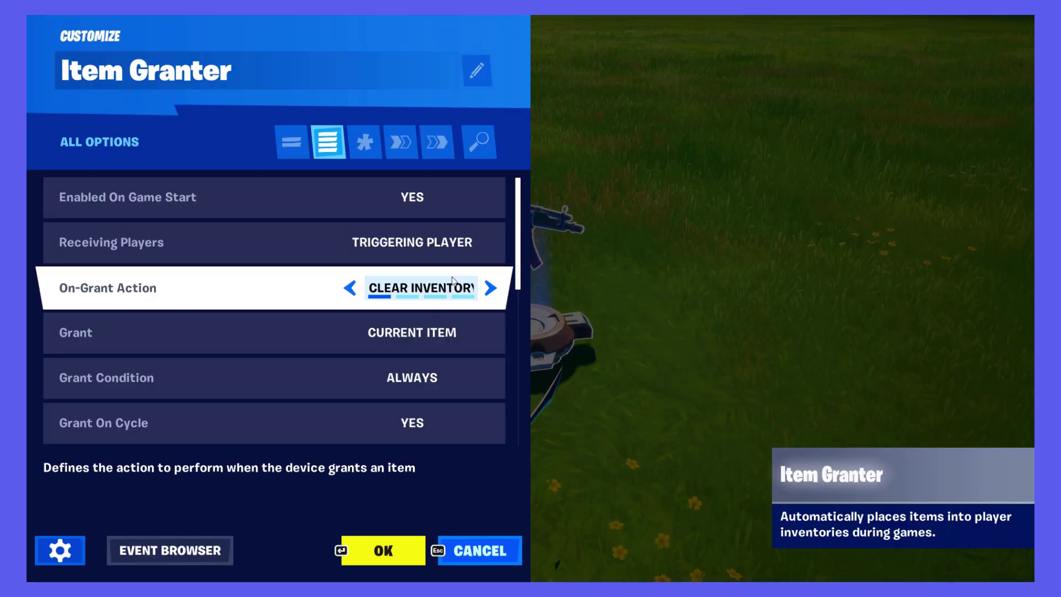
left_click(489, 288)
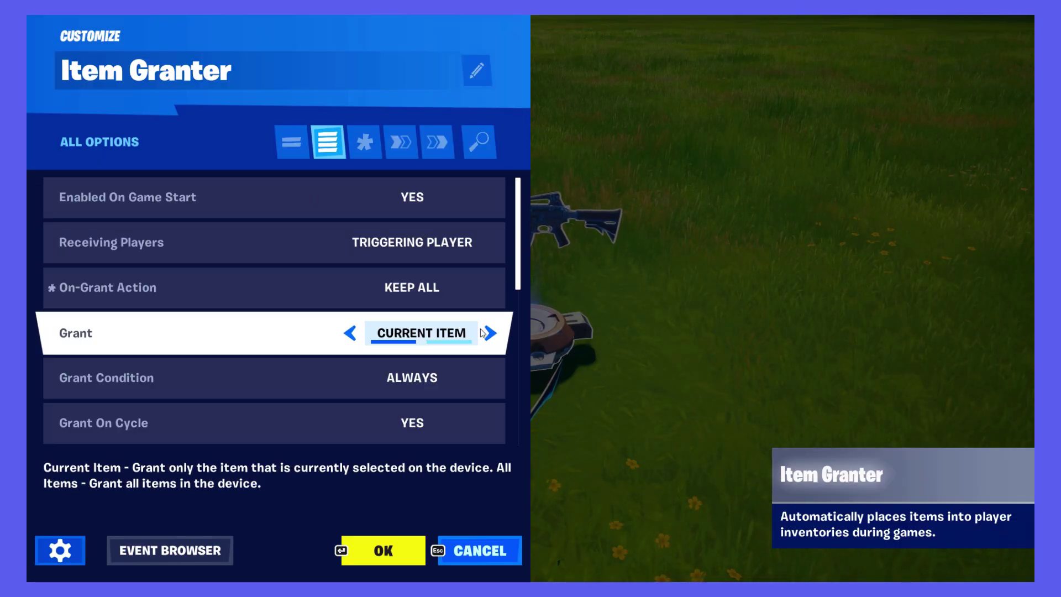
left_click(483, 333)
scroll(482, 333, "down", 2)
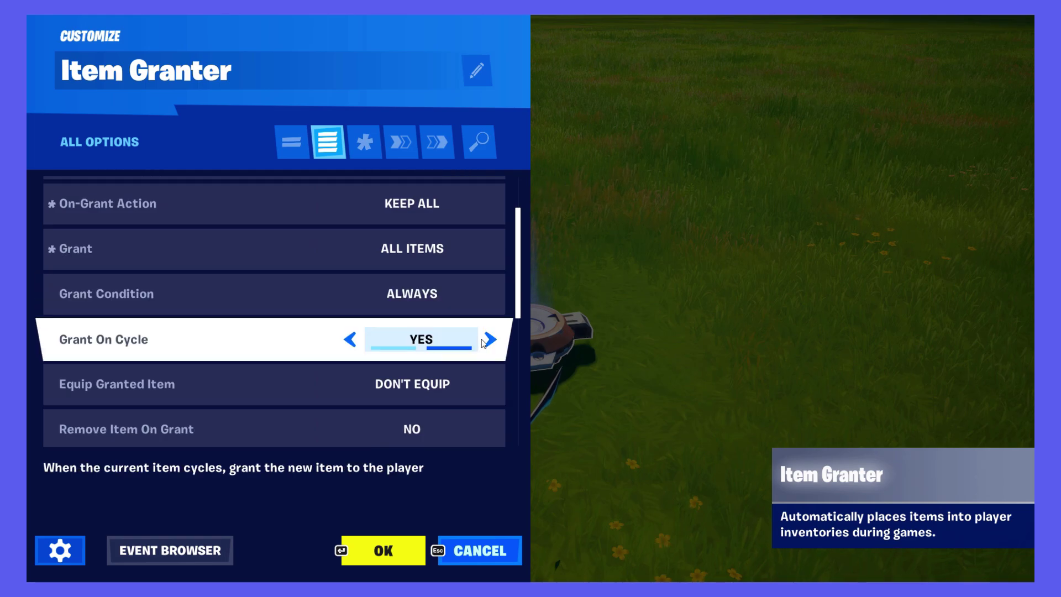
Set Grant On Cycle to No and Cycle Behavior to Wrap, and toggle dropping items at the player location depending on inventory.
scroll(482, 341, "down", 4)
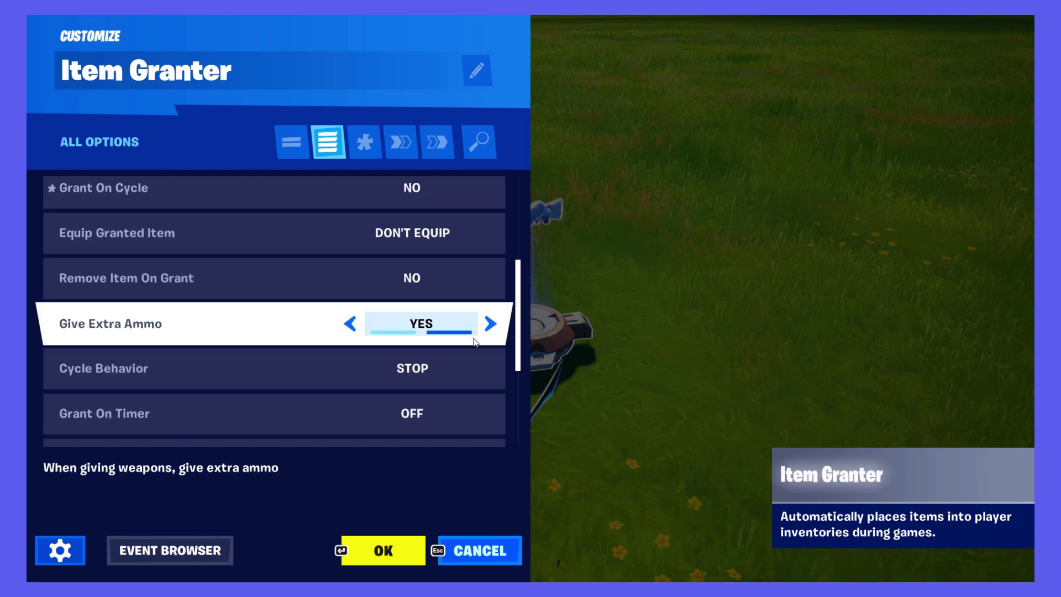
left_click(475, 342)
scroll(476, 338, "down", 3)
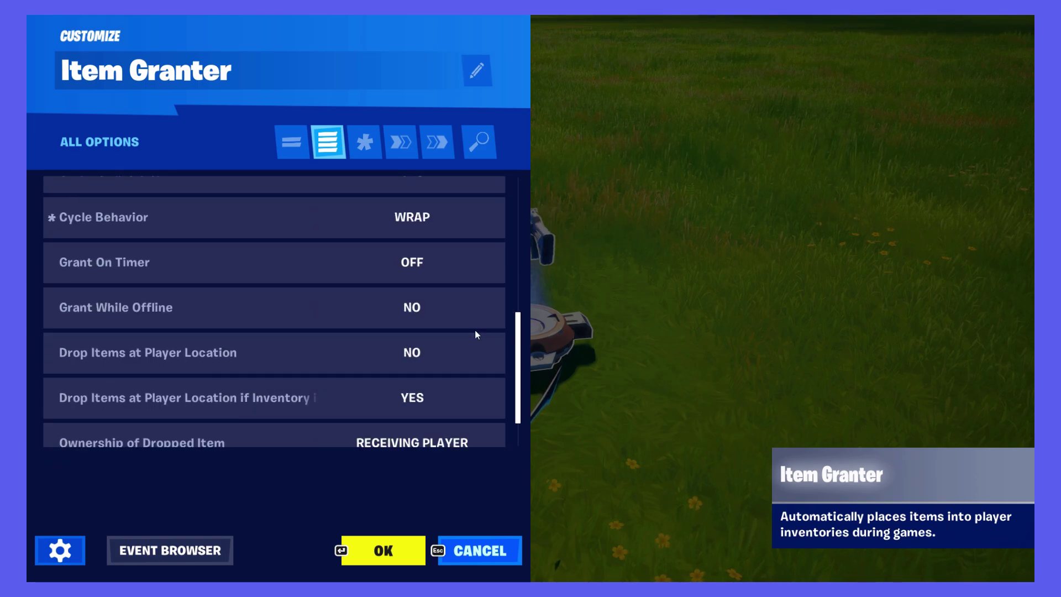
left_click(477, 400)
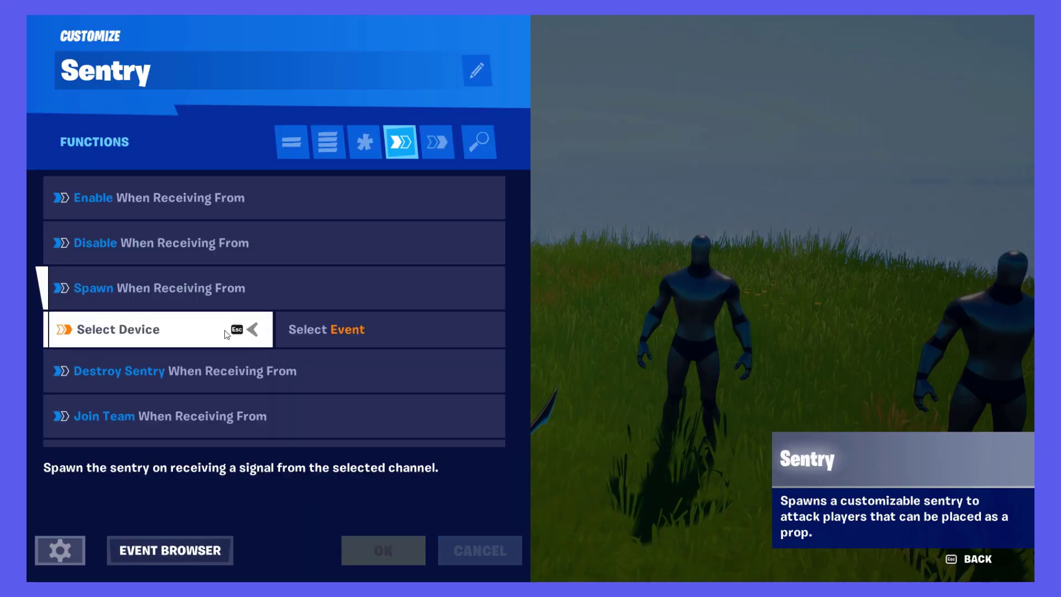
Bind the Sentry's Spawn function to the Teleporter's On Enter event.
left_click(227, 334)
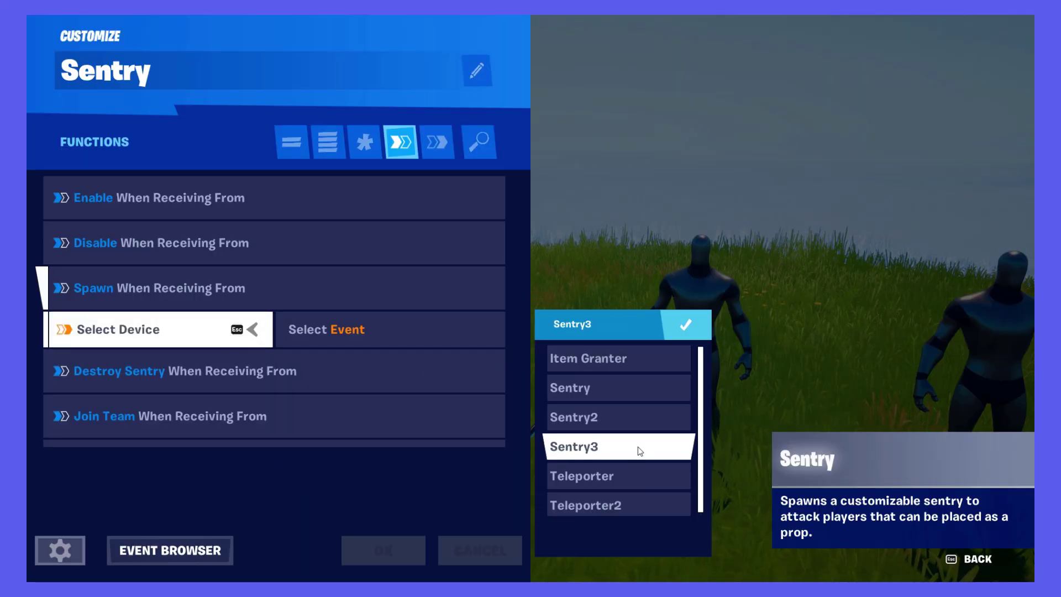
left_click(605, 478)
left_click(477, 326)
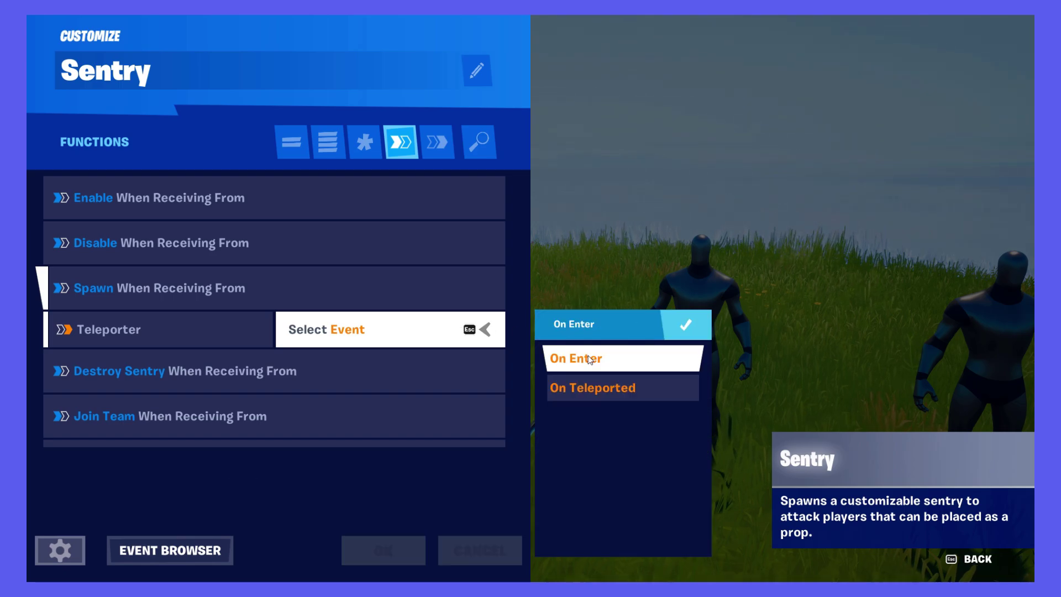
left_click(590, 360)
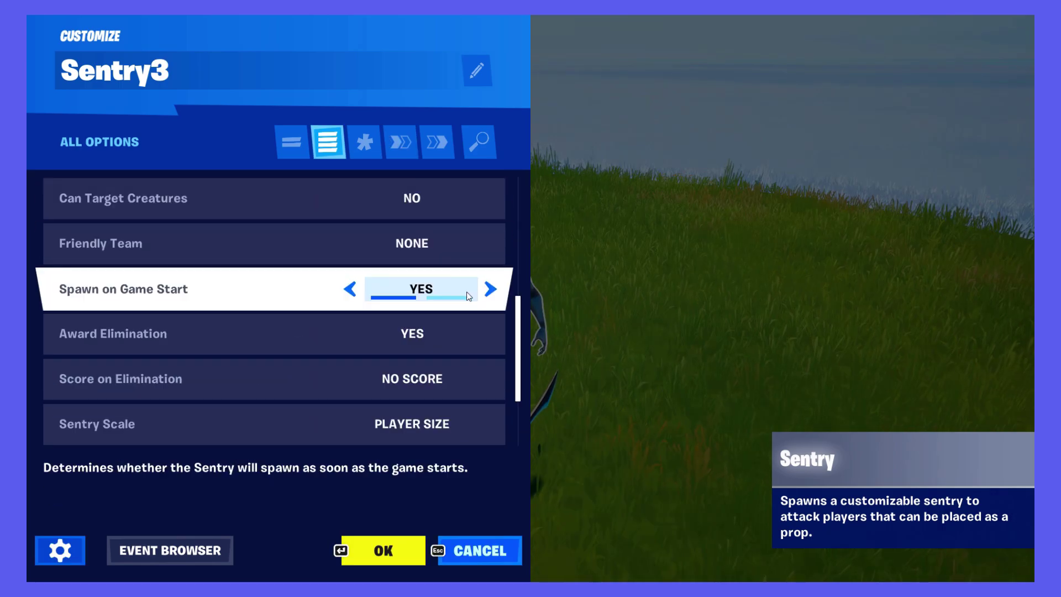
Set Spawn on Game Start to No for Sentry3 and Sentry2, saving each device.
left_click(469, 296)
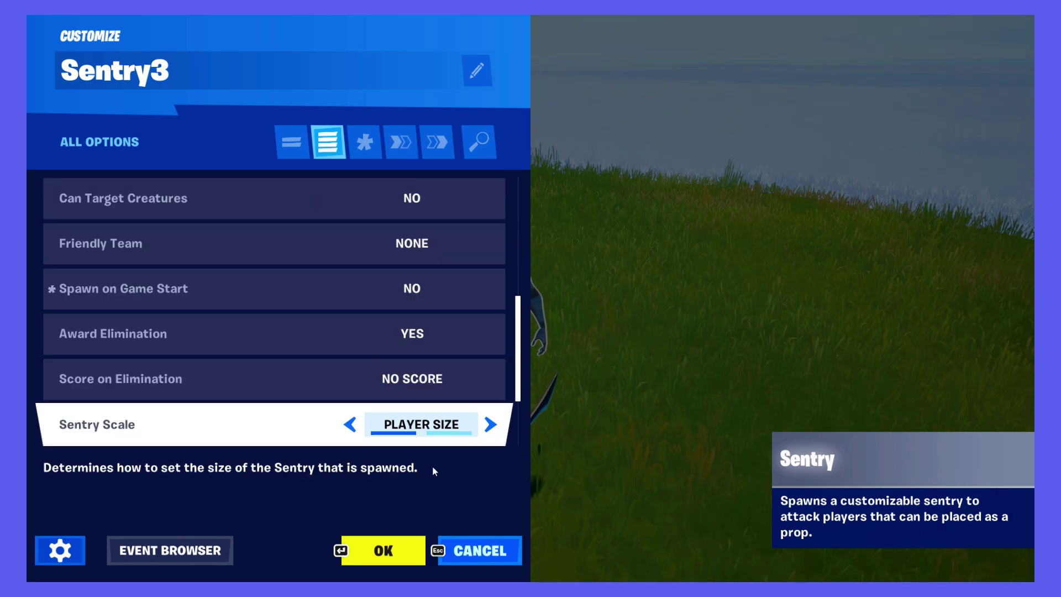
left_click(409, 534)
key("e")
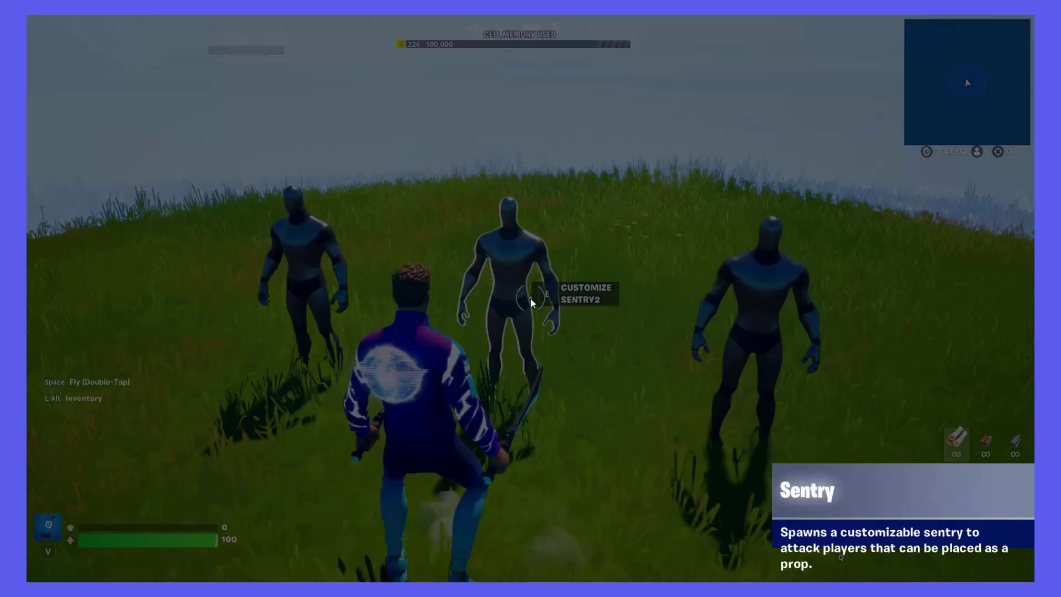
scroll(398, 342, "down", 5)
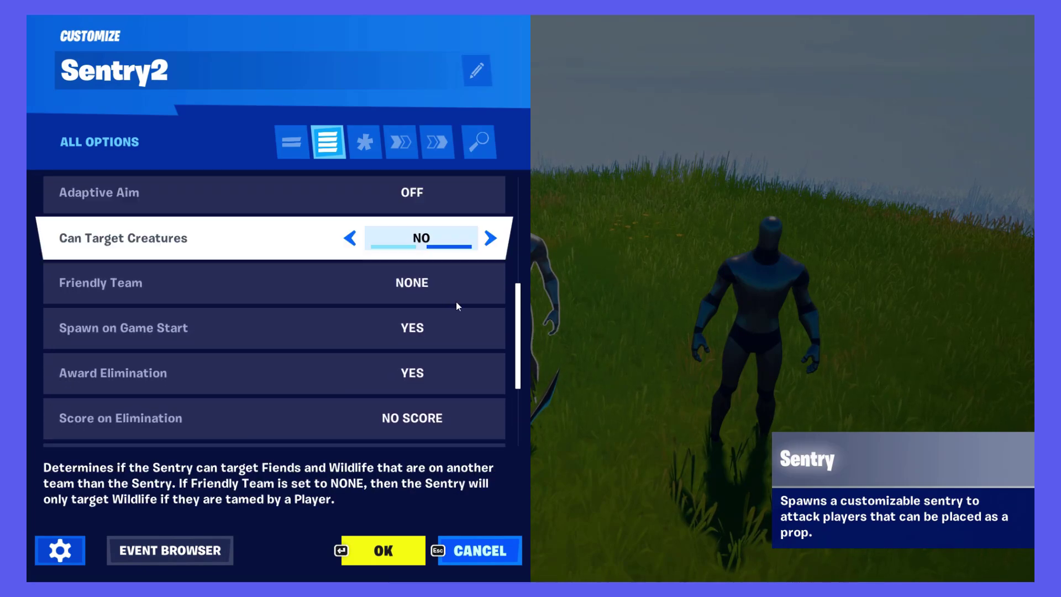
left_click(460, 330)
left_click(387, 550)
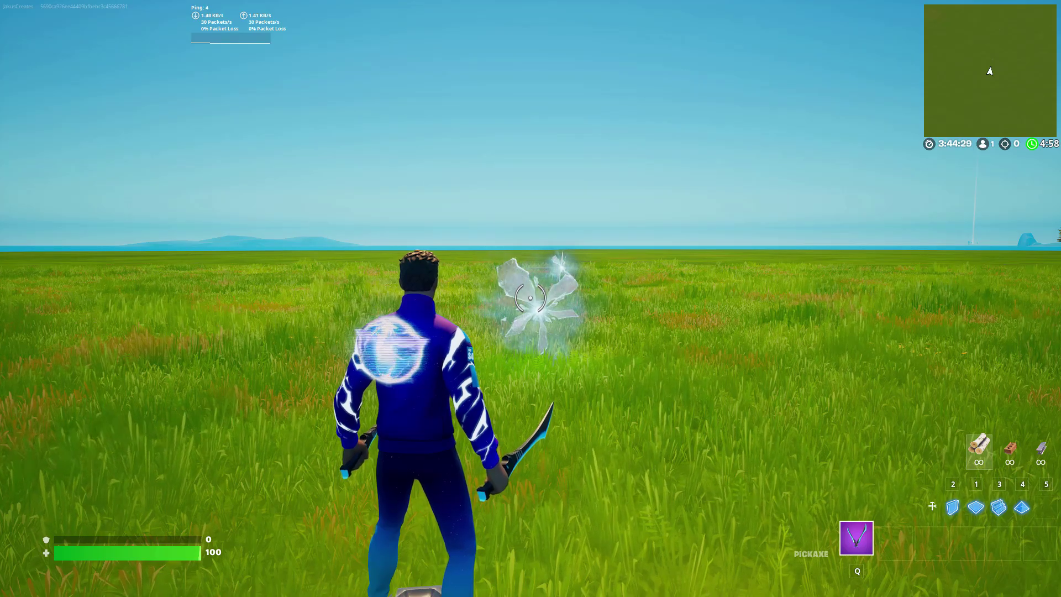
Playtest the teleporter by walking into it and shooting the spawned sentries with the assault rifle, pump shotgun and submachine gun.
key("w")
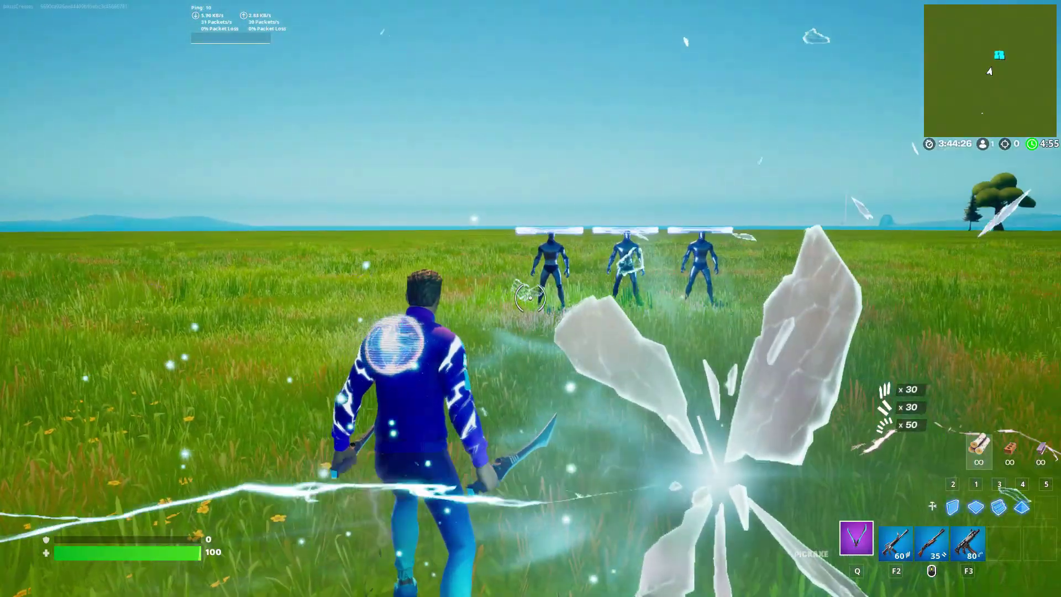
key("F2")
right_click(530, 299)
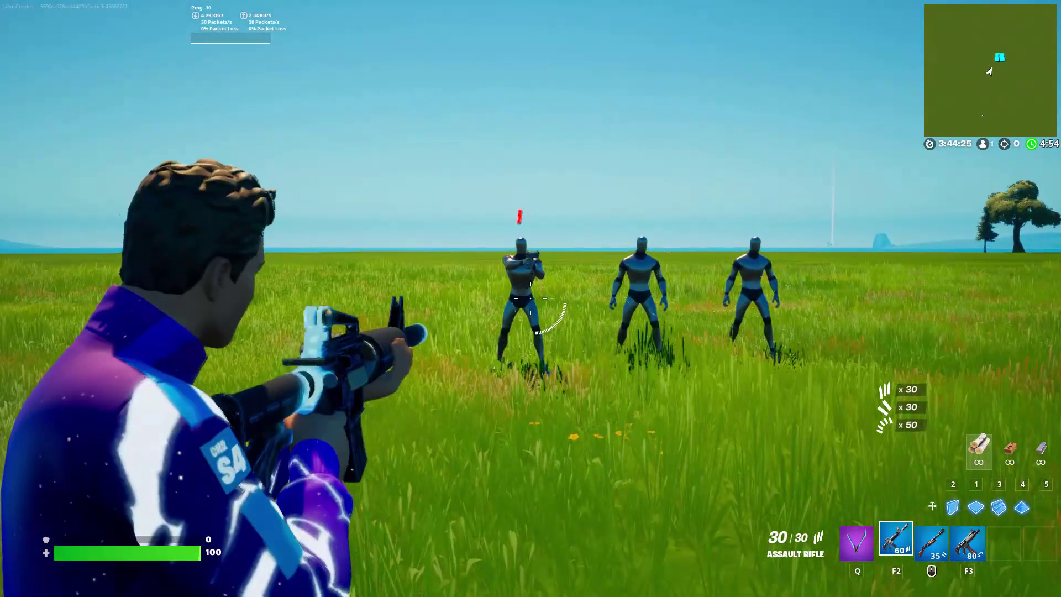
left_click(531, 298)
left_click(531, 298)
left_click(531, 298)
left_click(530, 298)
middle_click(530, 299)
left_click(531, 299)
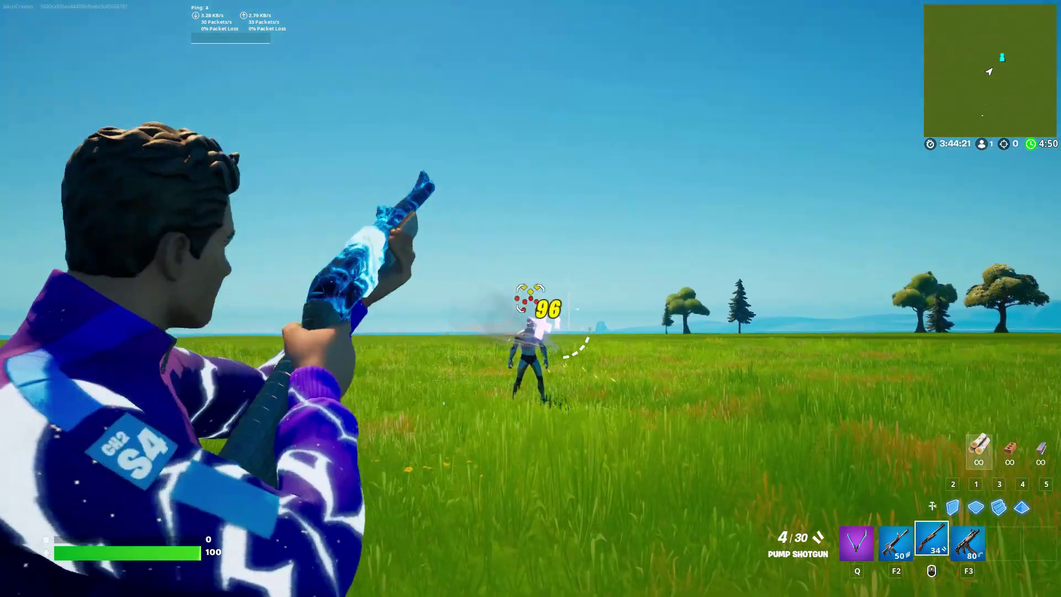
key("F3")
left_click(530, 299)
left_click(531, 298)
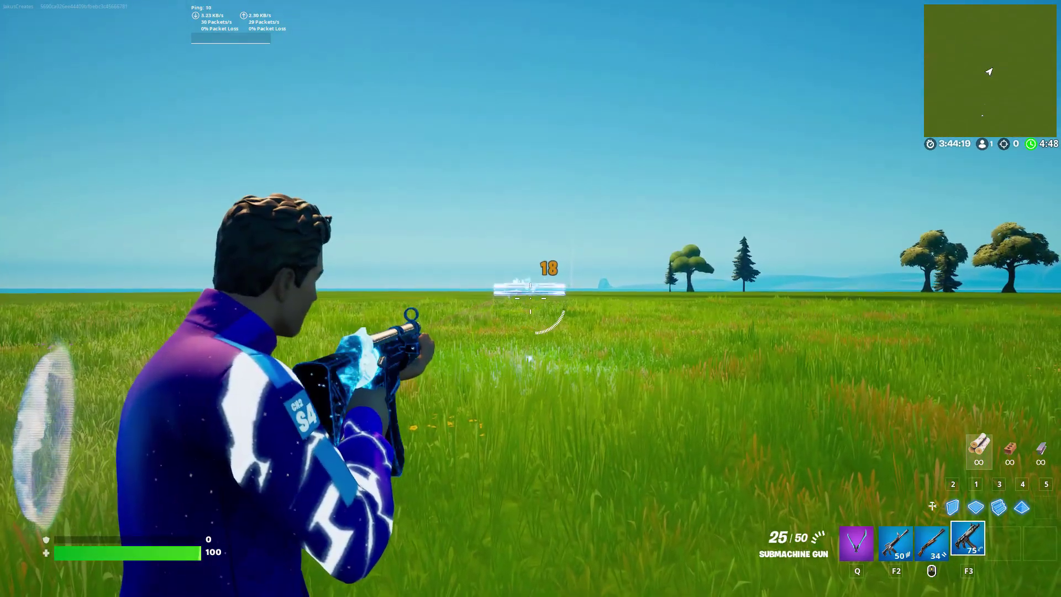
key("w")
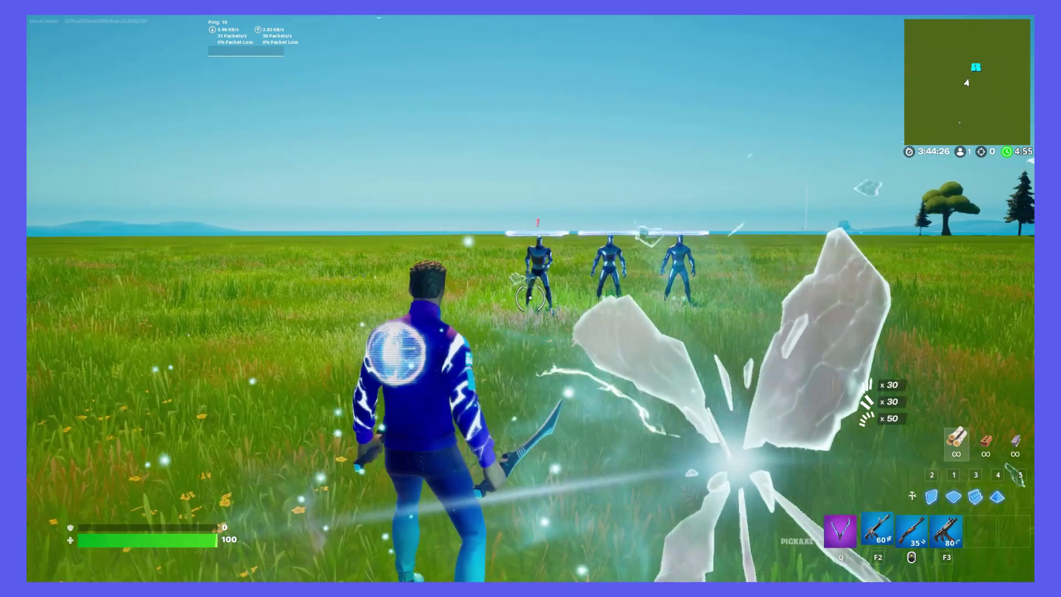
Shoot the spawned sentries with the assault rifle and pump shotgun, and run through the teleporter rift again.
key("F2")
right_click(531, 298)
left_click(530, 298)
left_click(530, 298)
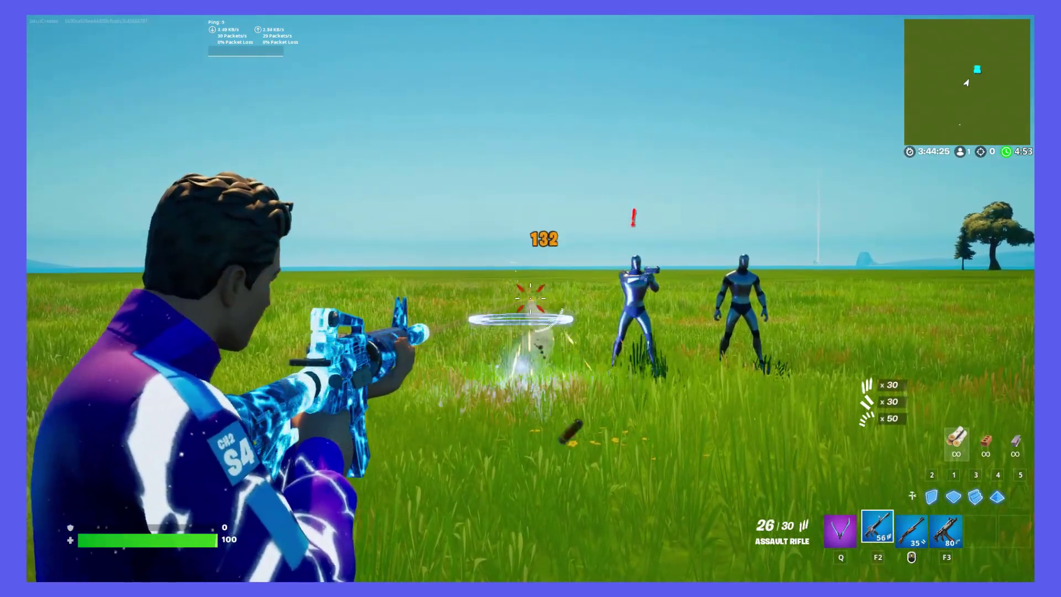
left_click(530, 299)
left_click(531, 298)
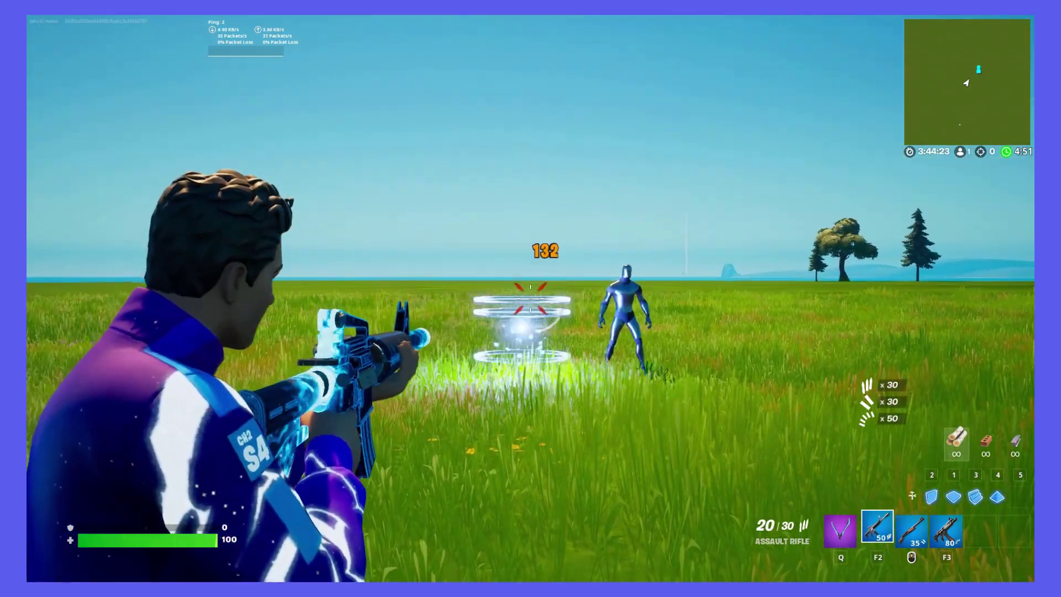
middle_click(531, 298)
right_click(530, 299)
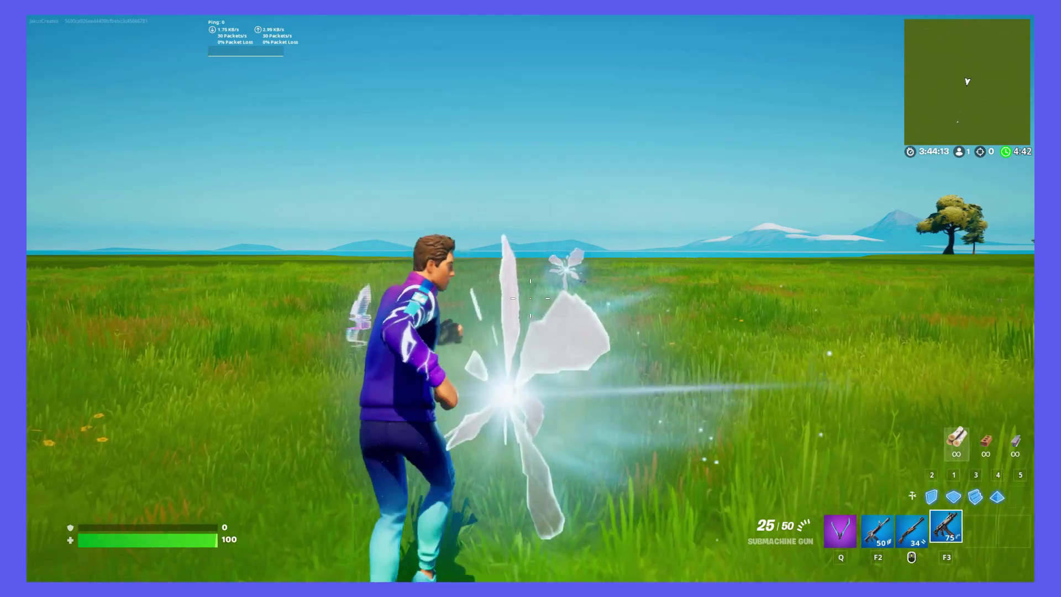
key("w")
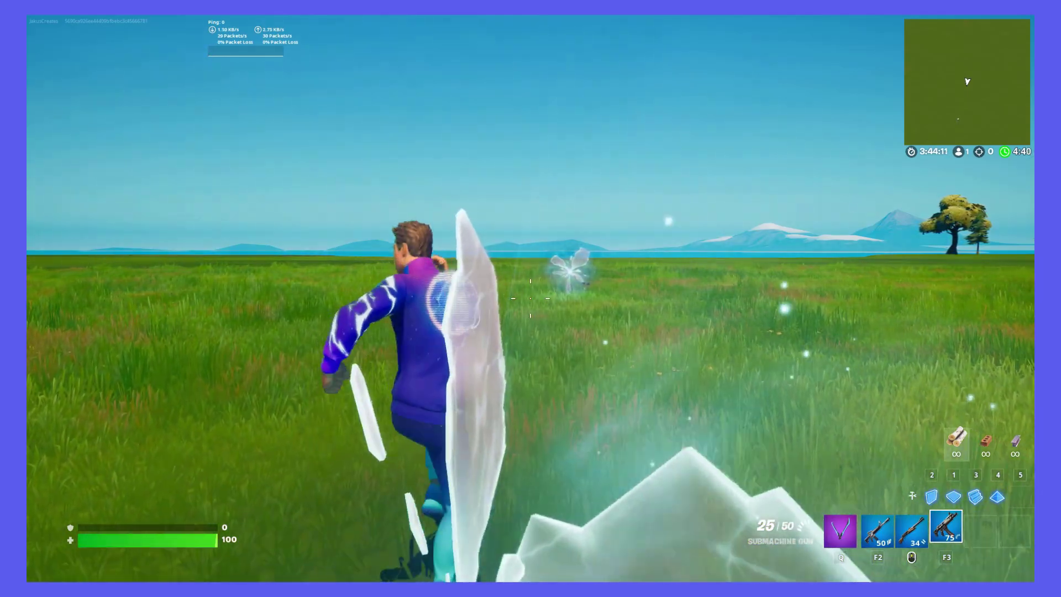
key("w")
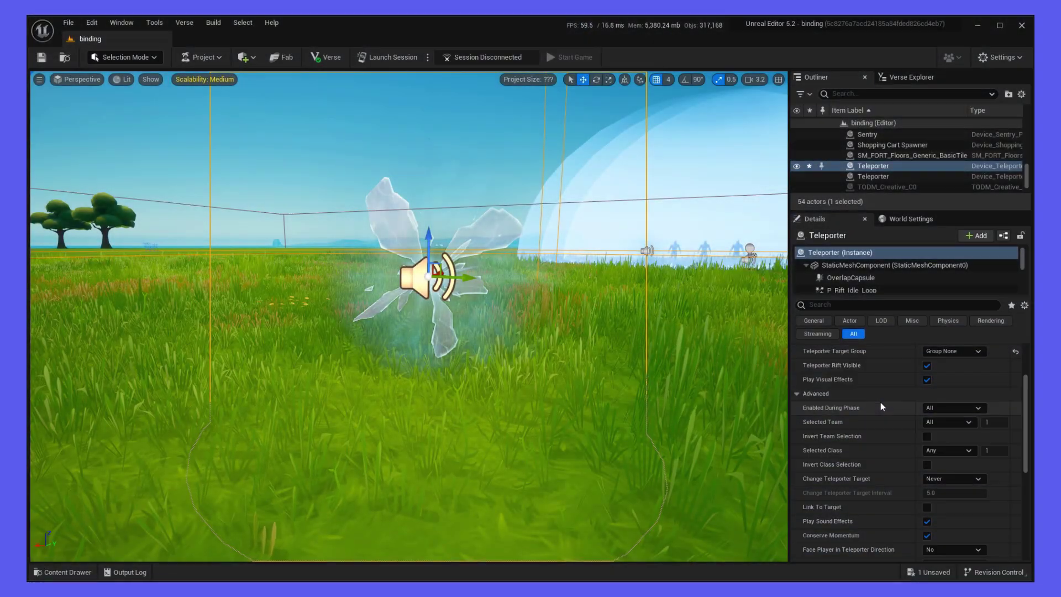
Switch to Unreal Editor and examine the Teleporter's functions and the devices bound to its On Enter event.
scroll(881, 406, "down", 10)
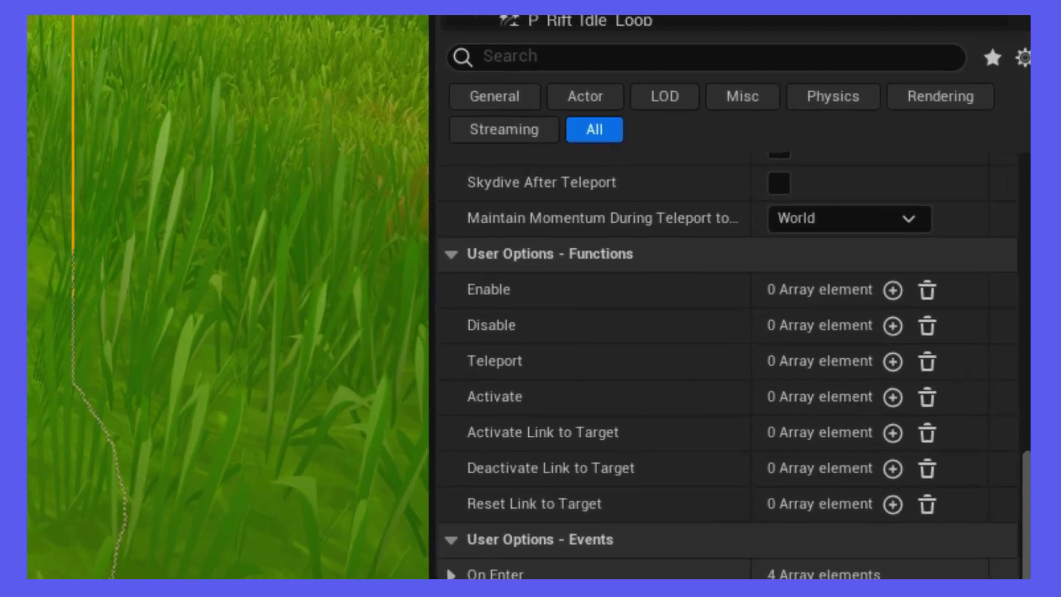
left_click(451, 574)
scroll(712, 376, "down", 4)
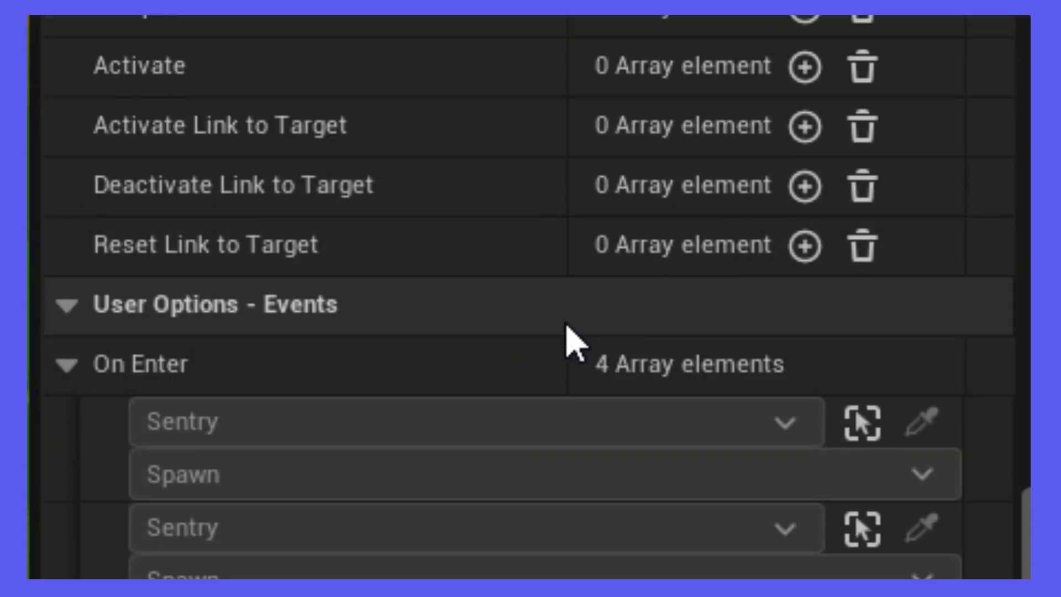
scroll(572, 342, "down", 2)
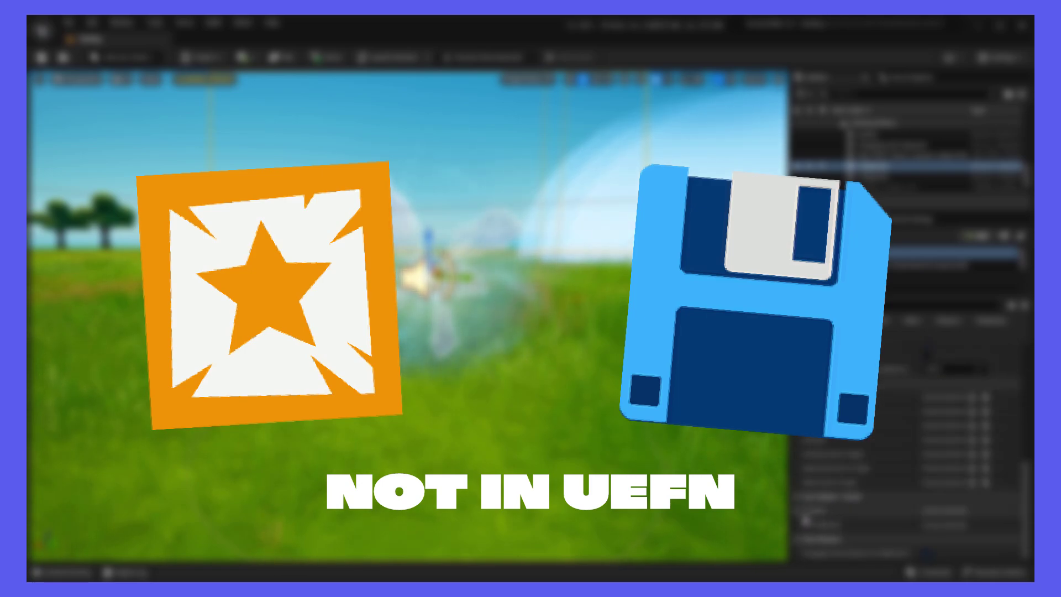
scroll(903, 430, "down", 2)
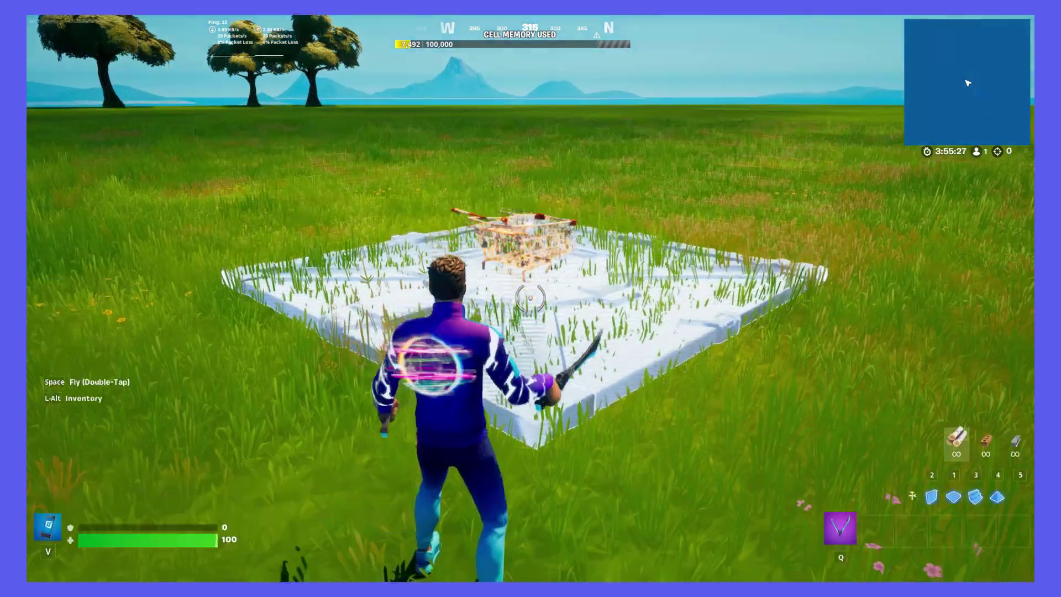
Review the functions and events available on the Shopping Cart Spawner, and close its customization.
key("e")
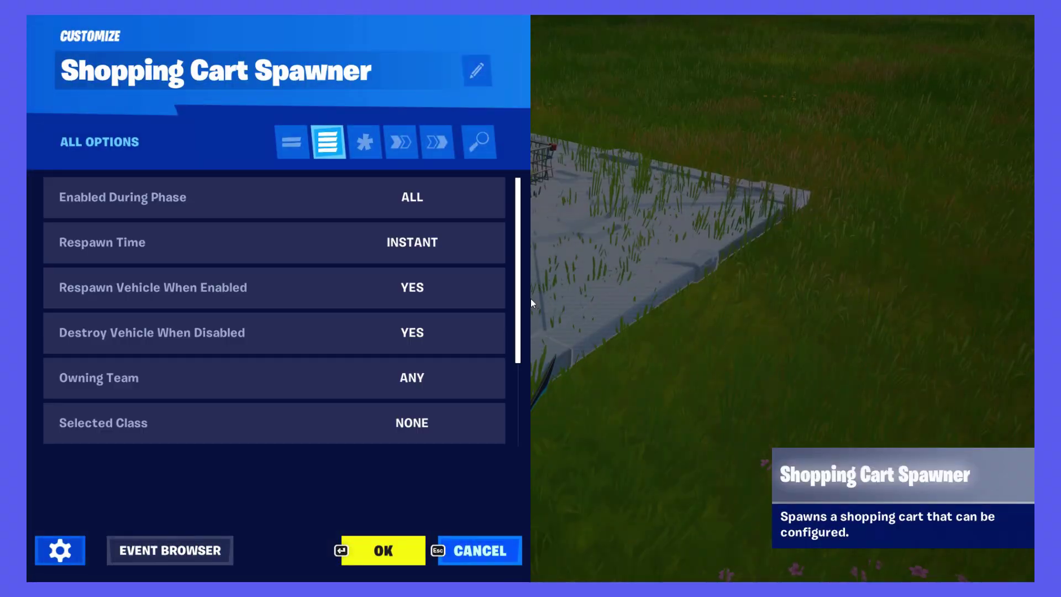
left_click(405, 141)
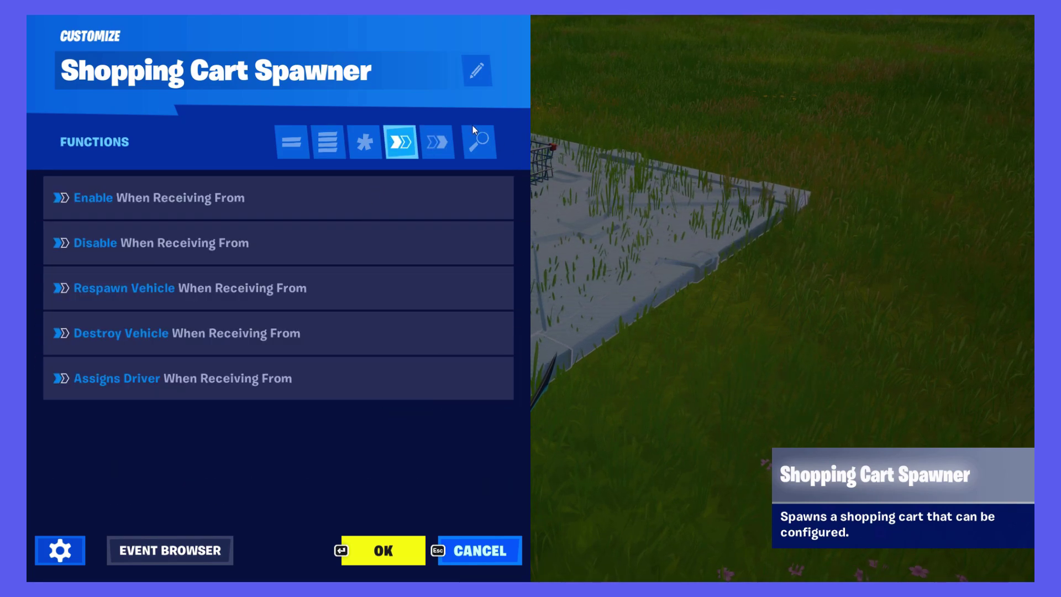
left_click(436, 128)
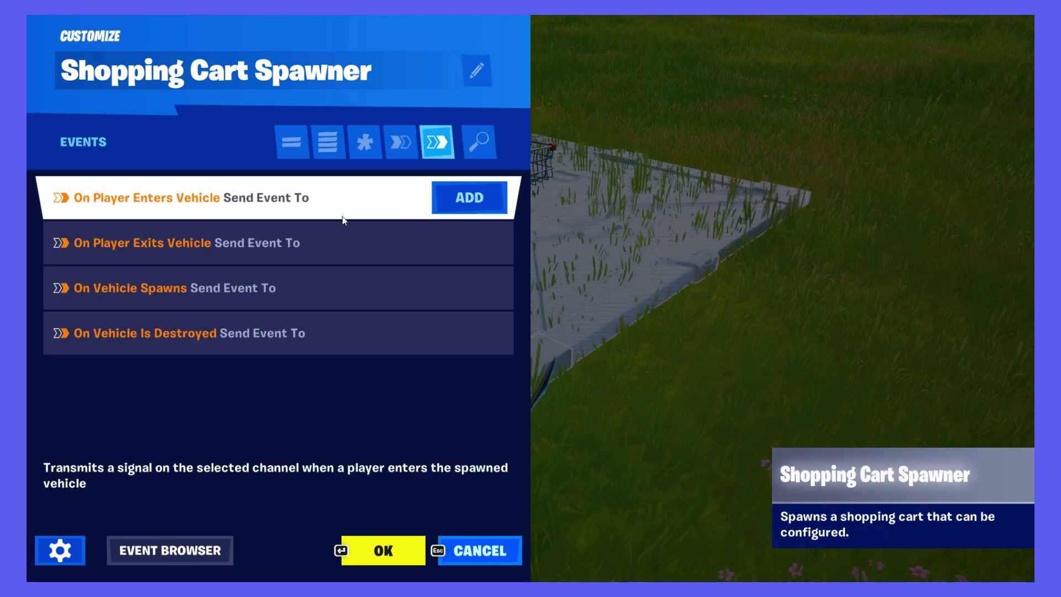
left_click(363, 563)
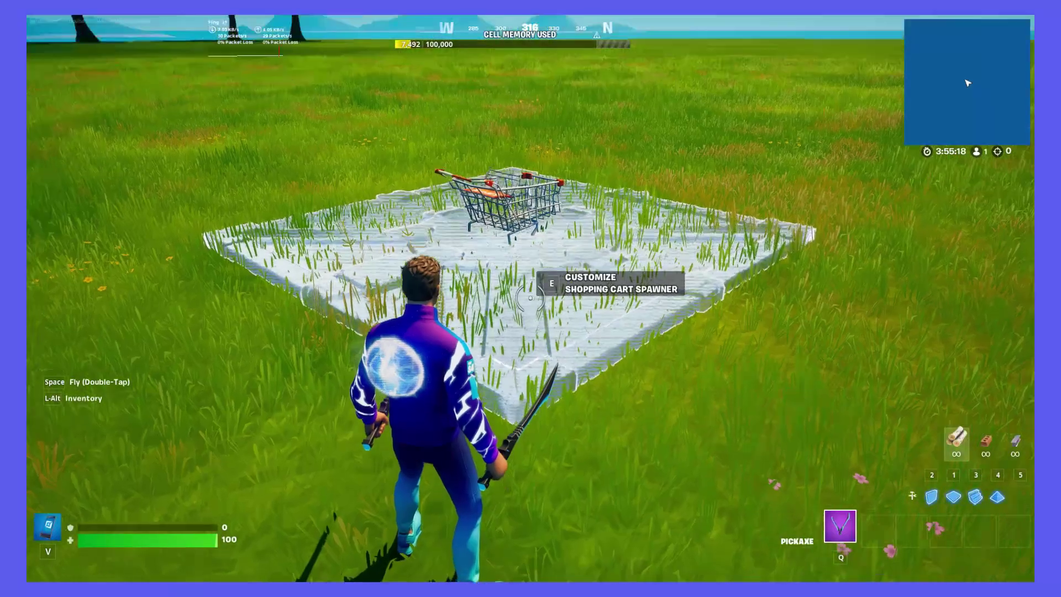
Take hold of the shopping cart and push it off the platform and around the grass field.
key("w")
key("e")
key("w")
key("a")
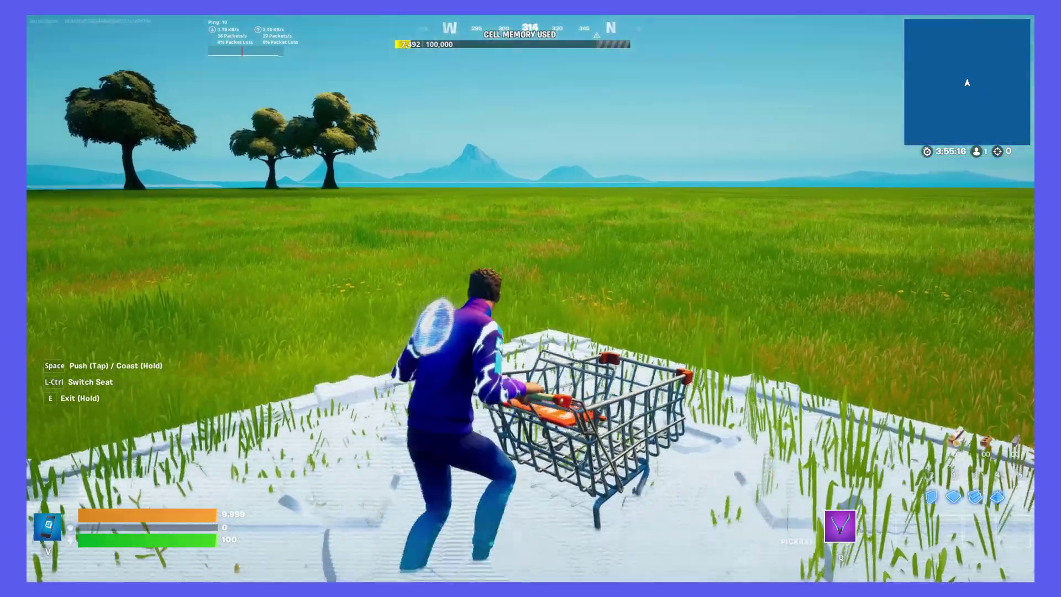
key("w")
key("d")
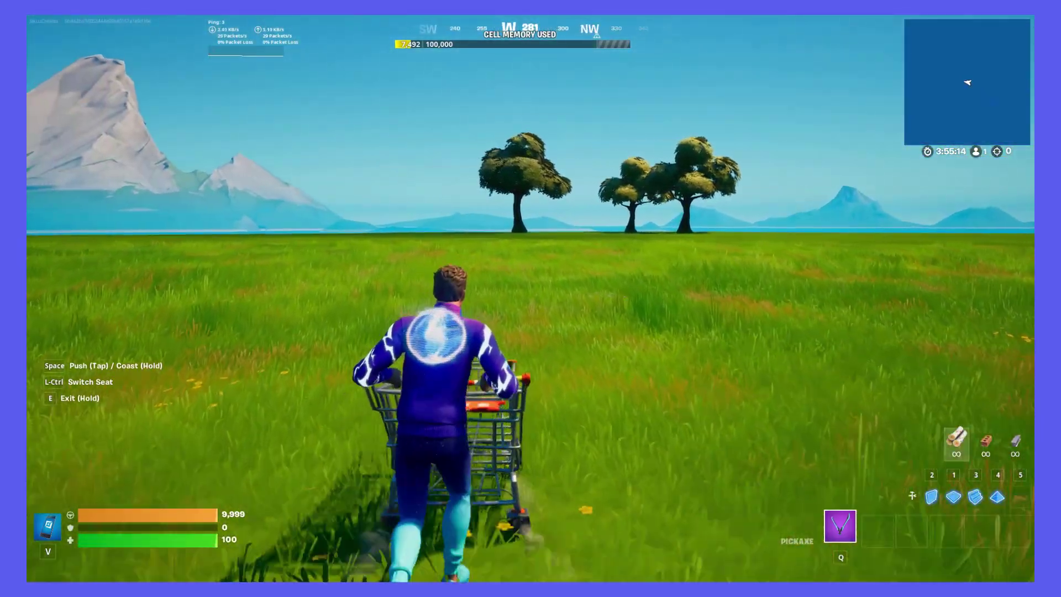
key("w")
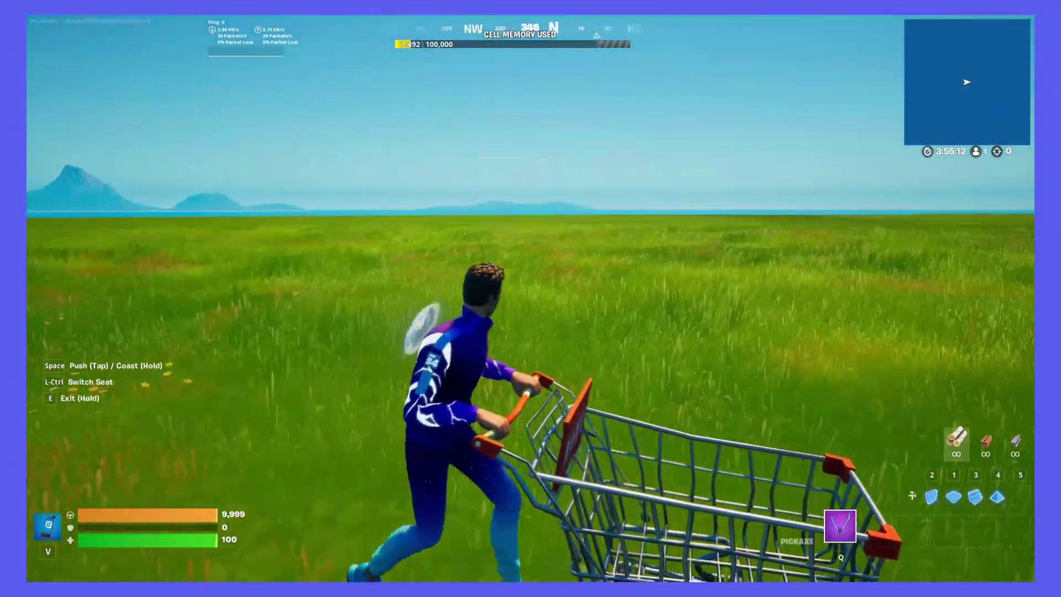
key("w")
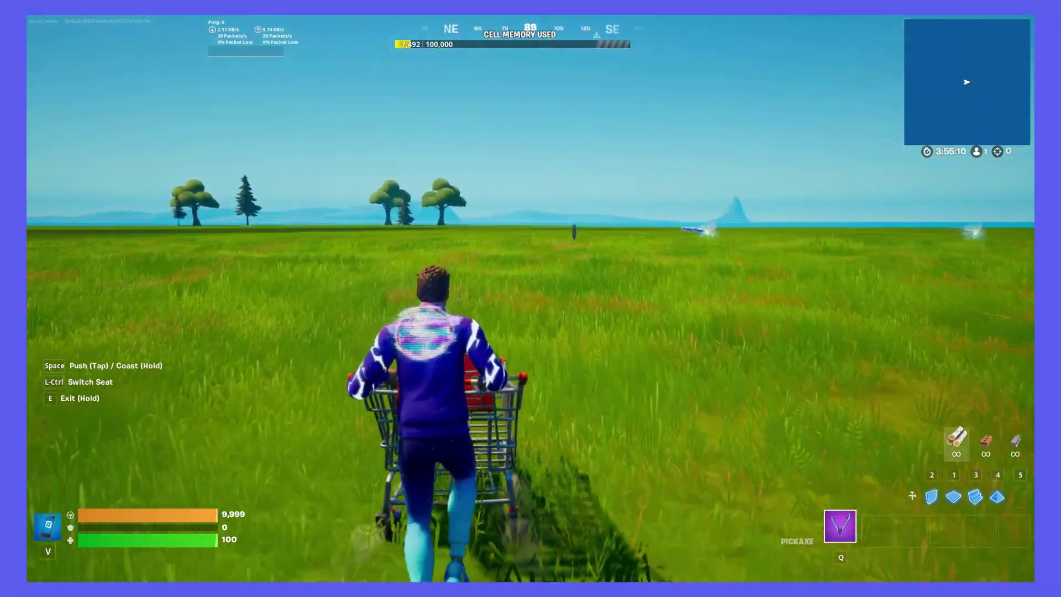